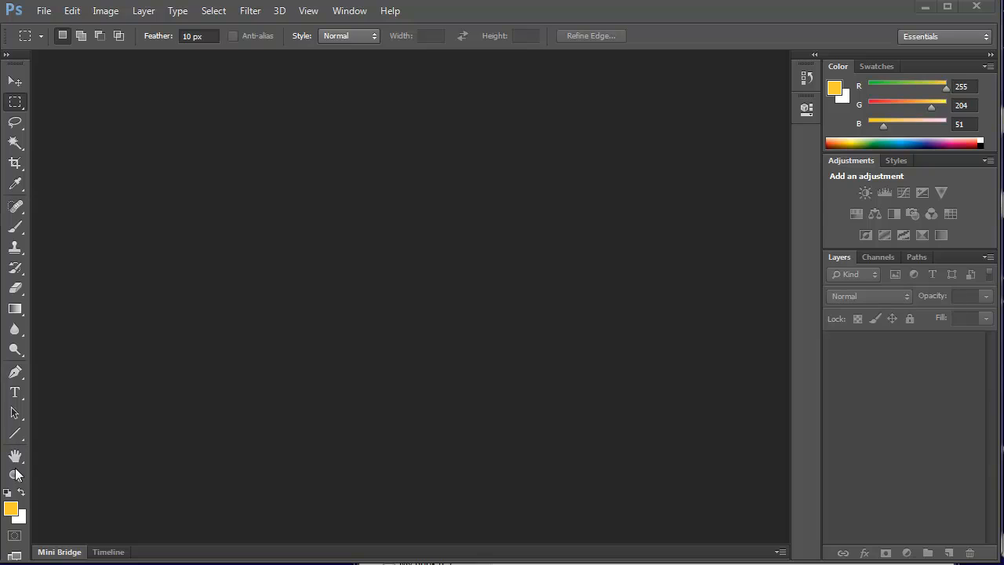
# - Activate the Lasso, Brush, Clone Stamp and Eraser tools in turn to examine each tool's options
pyautogui.click(16, 124)
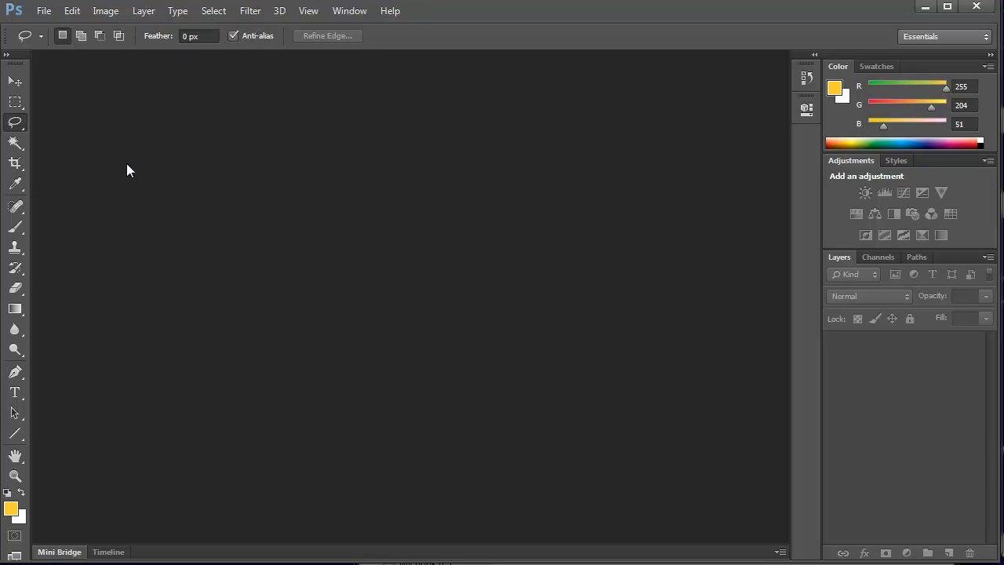
pyautogui.click(15, 227)
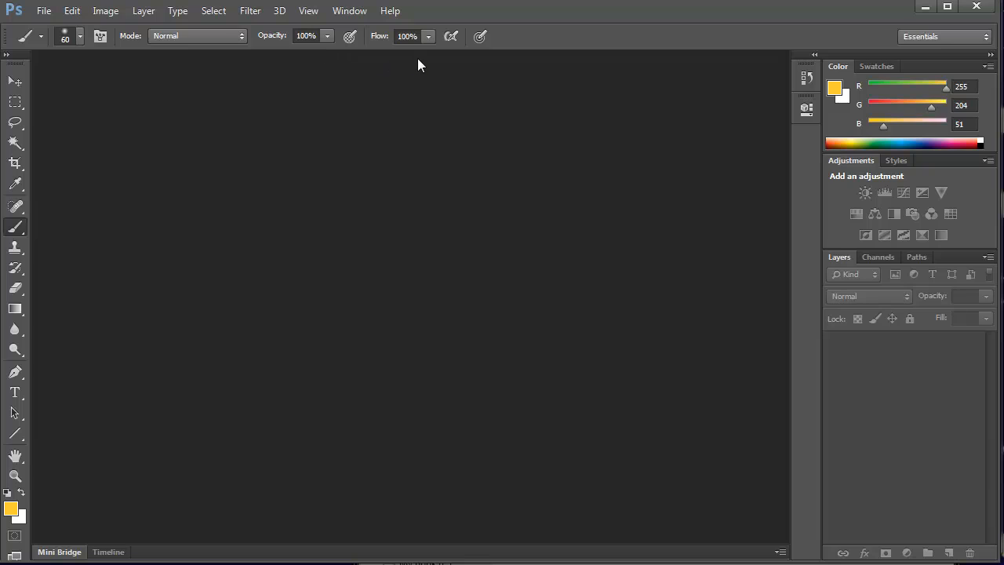
pyautogui.click(15, 249)
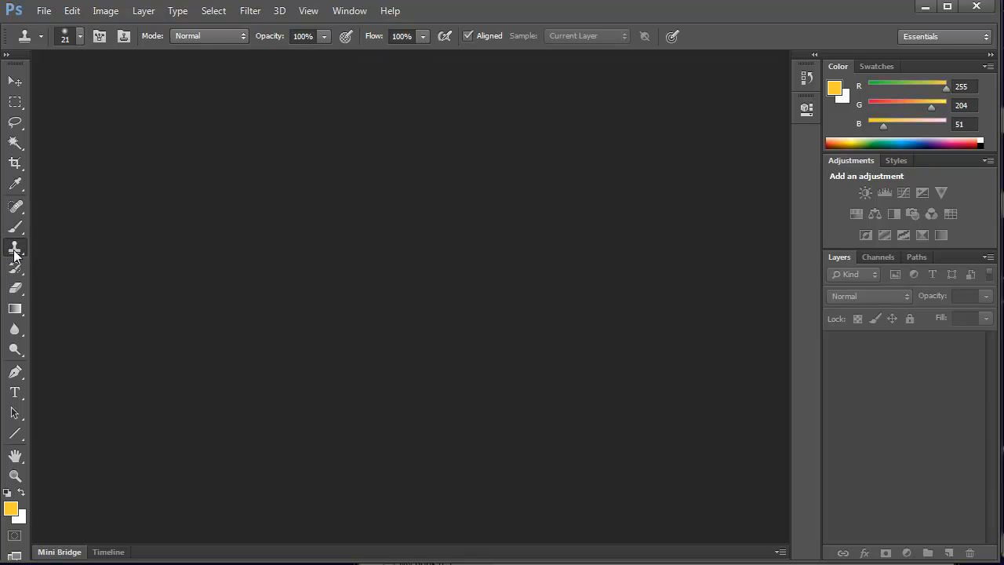
pyautogui.click(14, 291)
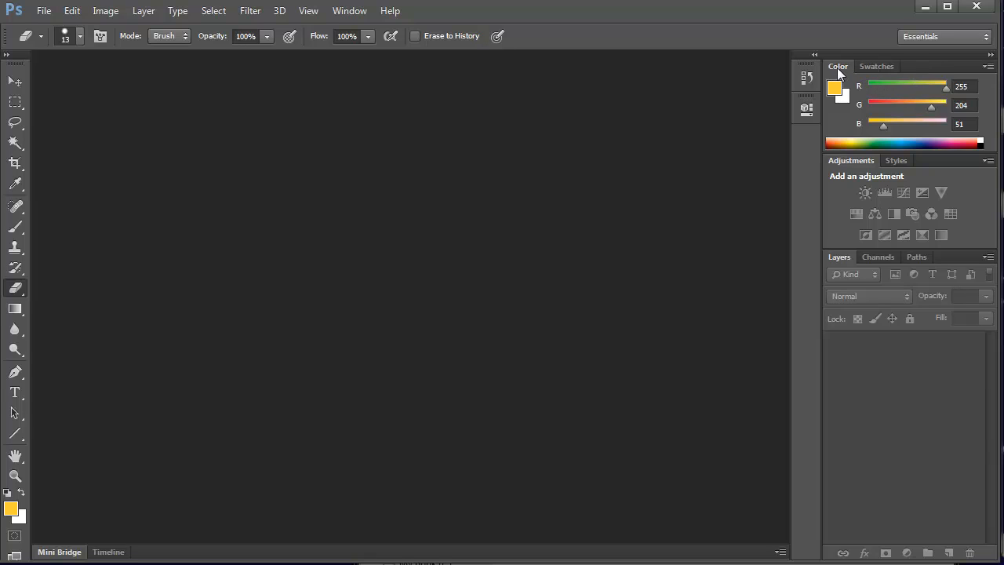
# - Browse the Swatches, Styles, Channels and Paths panels, leaving Color, Styles and Paths shown in their groups
pyautogui.click(894, 66)
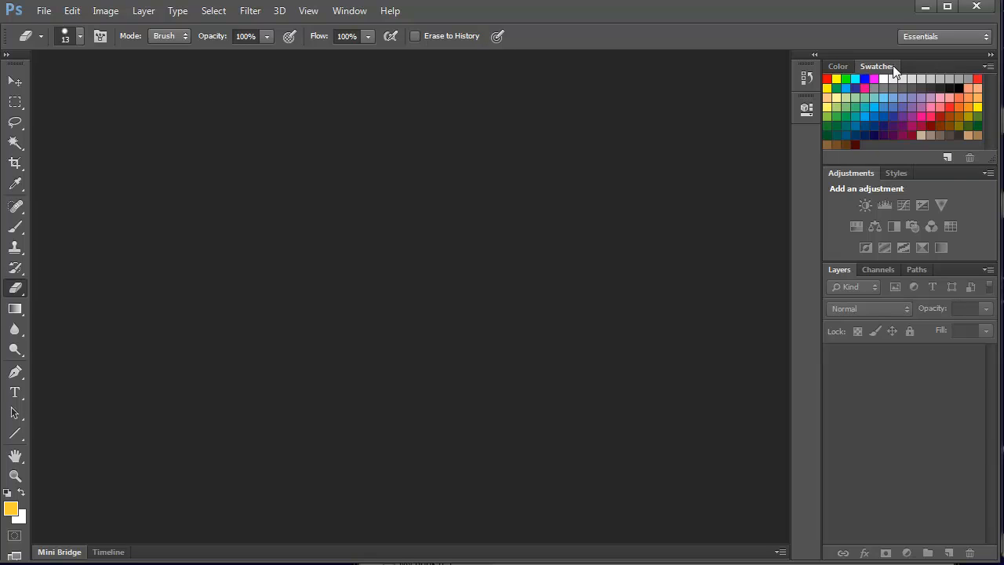
pyautogui.click(839, 67)
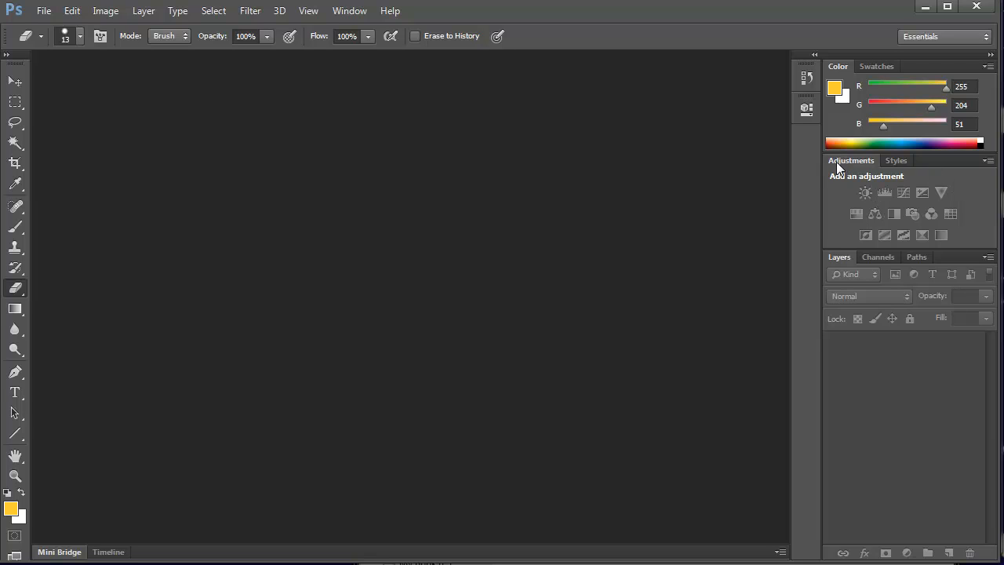
pyautogui.click(900, 159)
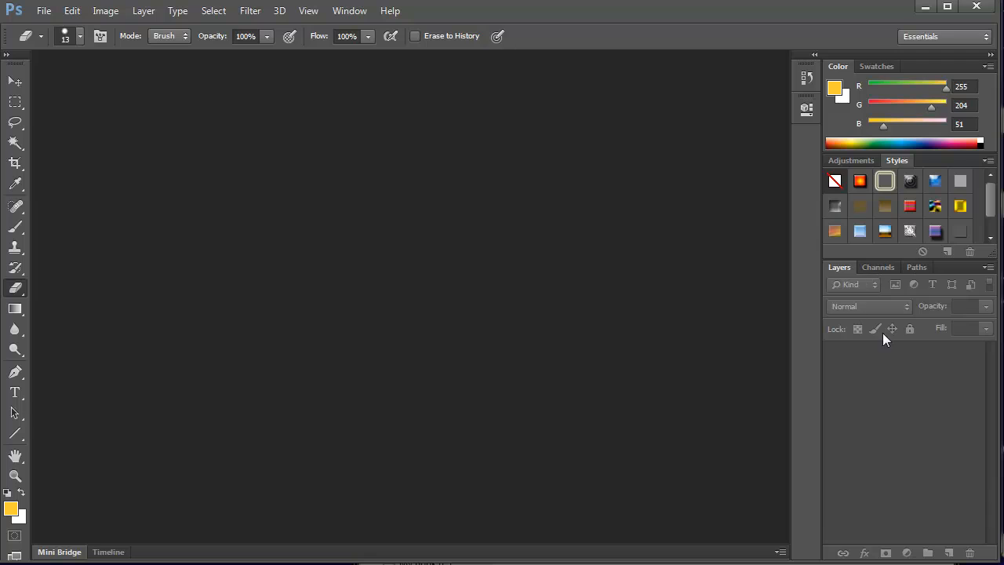
pyautogui.click(877, 268)
pyautogui.click(913, 267)
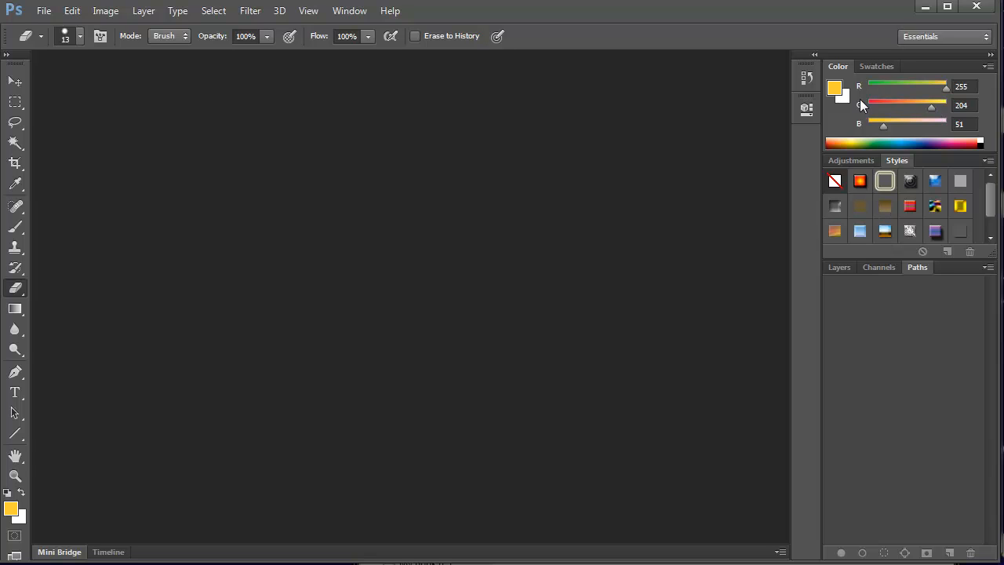
pyautogui.click(878, 69)
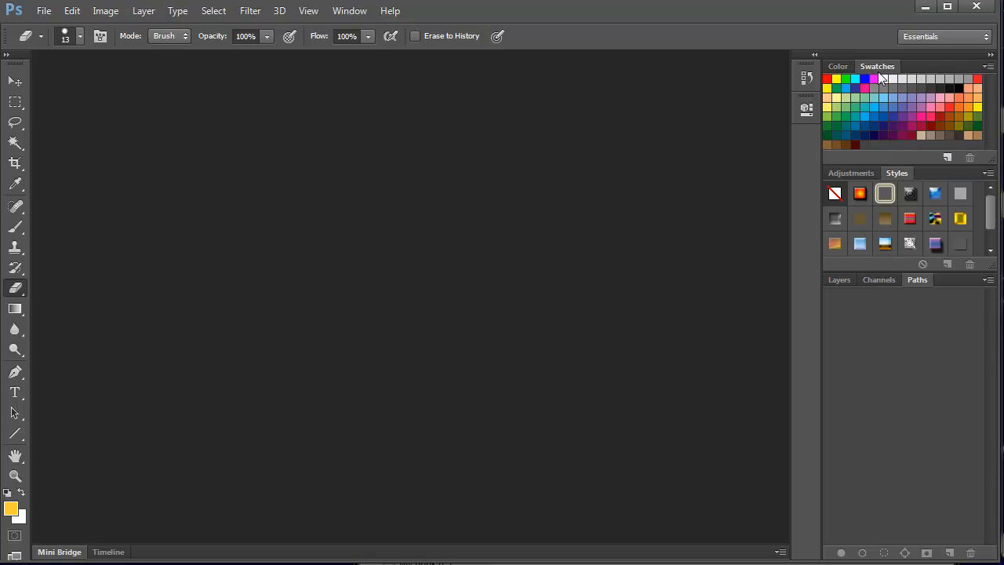
pyautogui.click(838, 66)
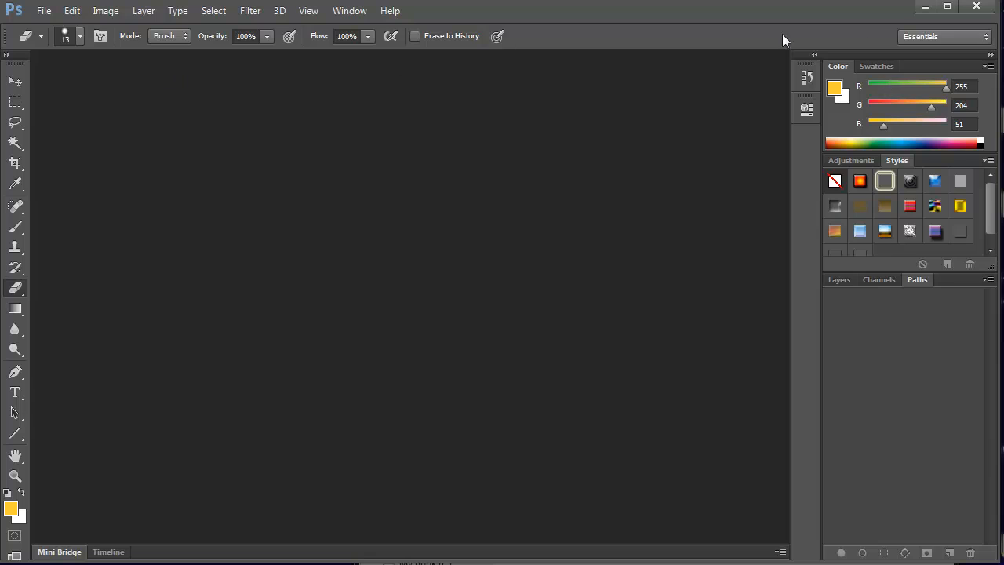
# - Preview the Painting and Photography workspaces, and return to the Essentials workspace
pyautogui.click(987, 39)
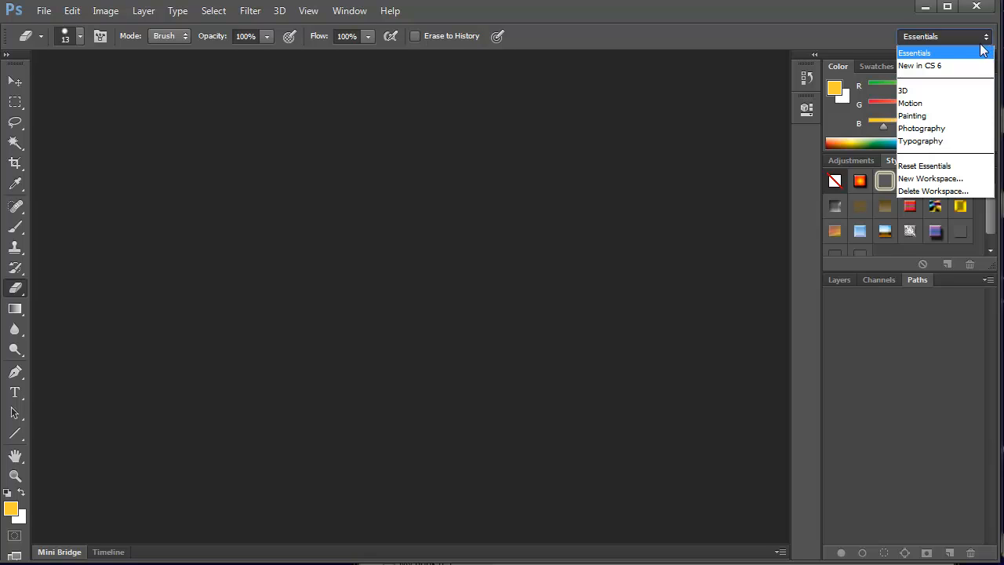
pyautogui.click(923, 116)
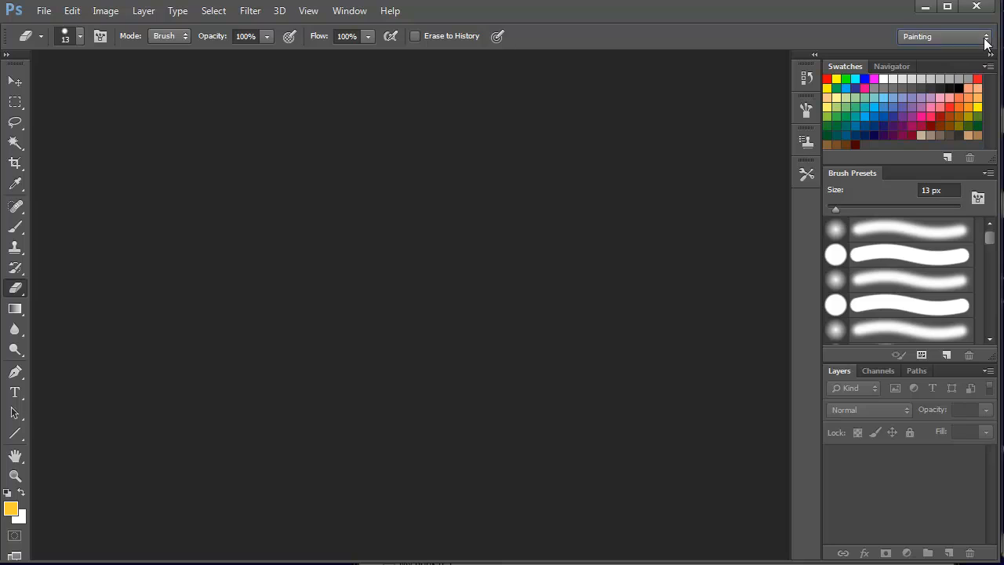
pyautogui.click(986, 37)
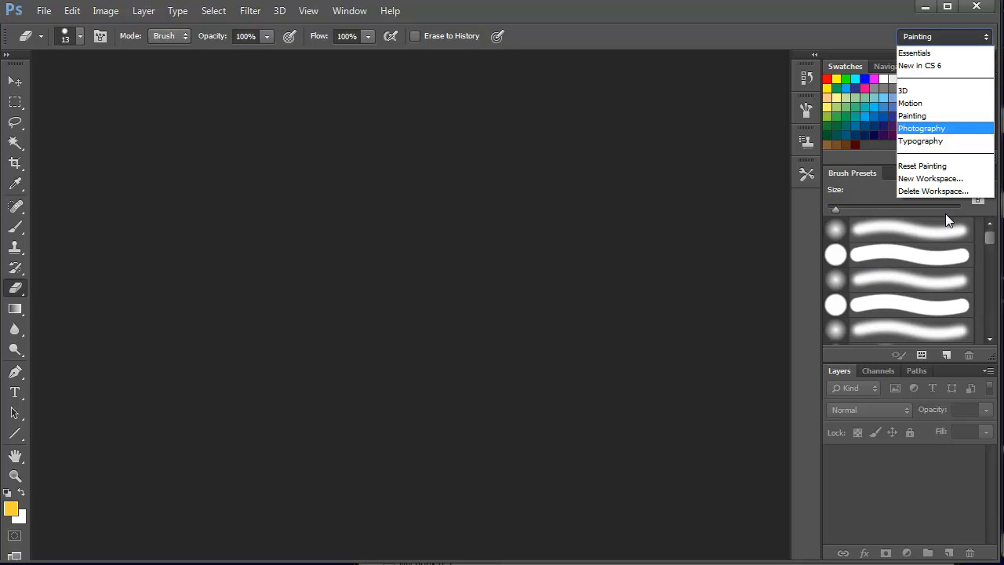
pyautogui.click(925, 130)
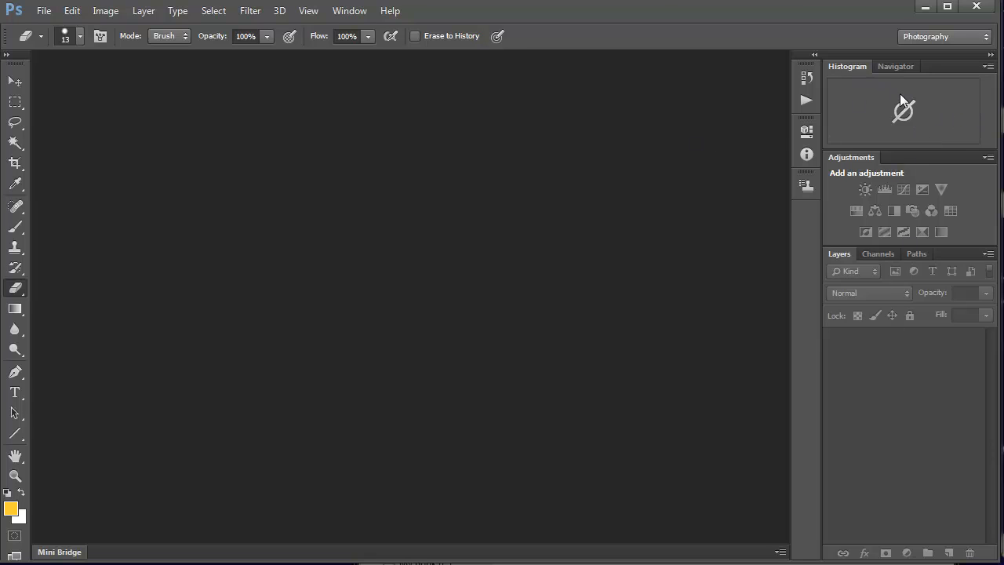
pyautogui.click(954, 36)
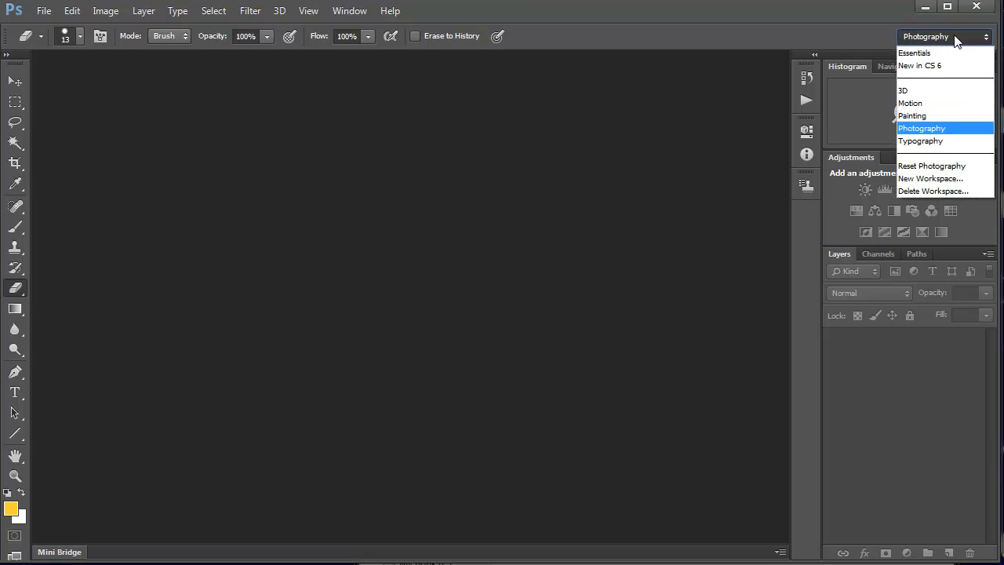
pyautogui.click(940, 52)
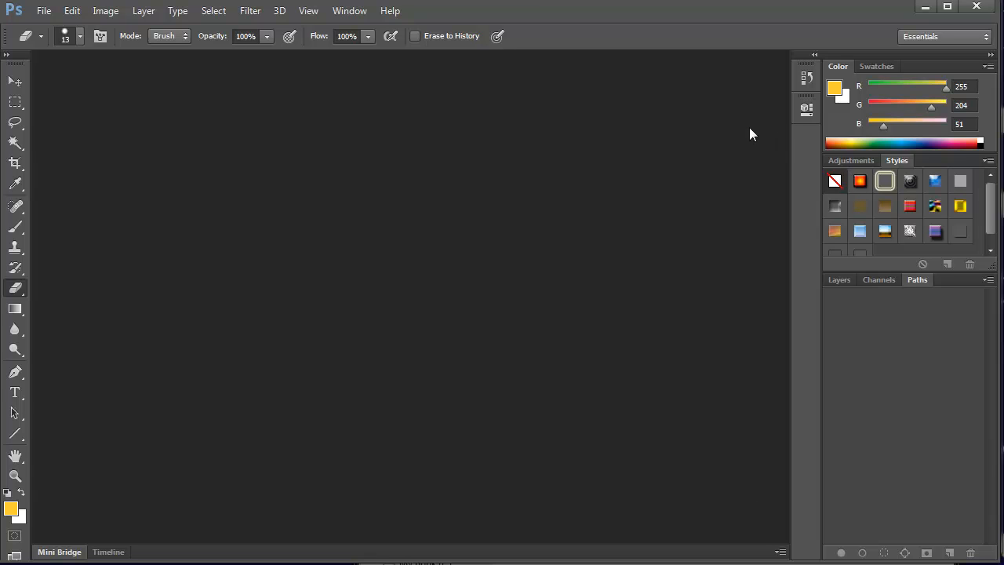
# - Open the Character panel and collapse it, leaving Character and Paragraph as icons in the dock
pyautogui.click(340, 14)
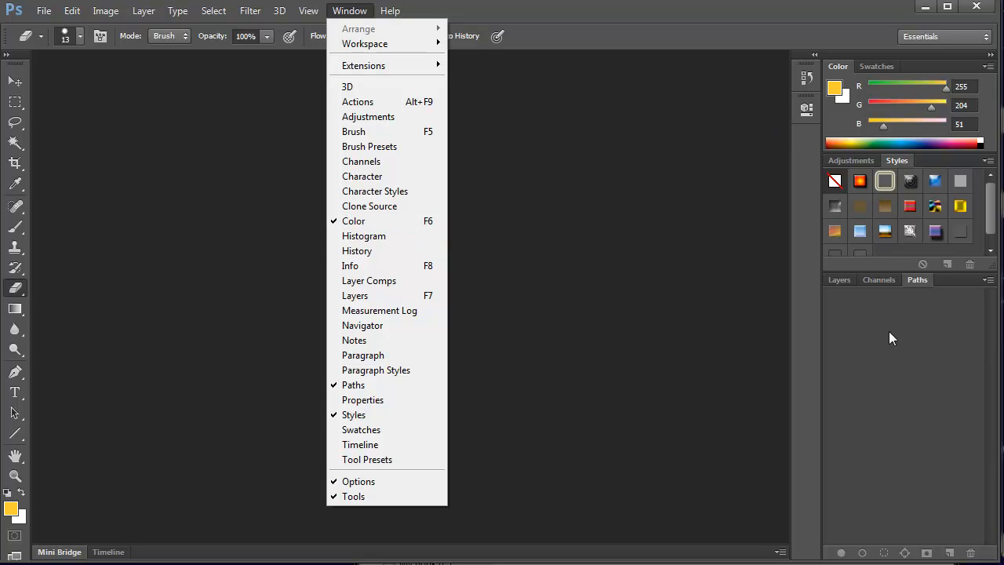
pyautogui.click(354, 181)
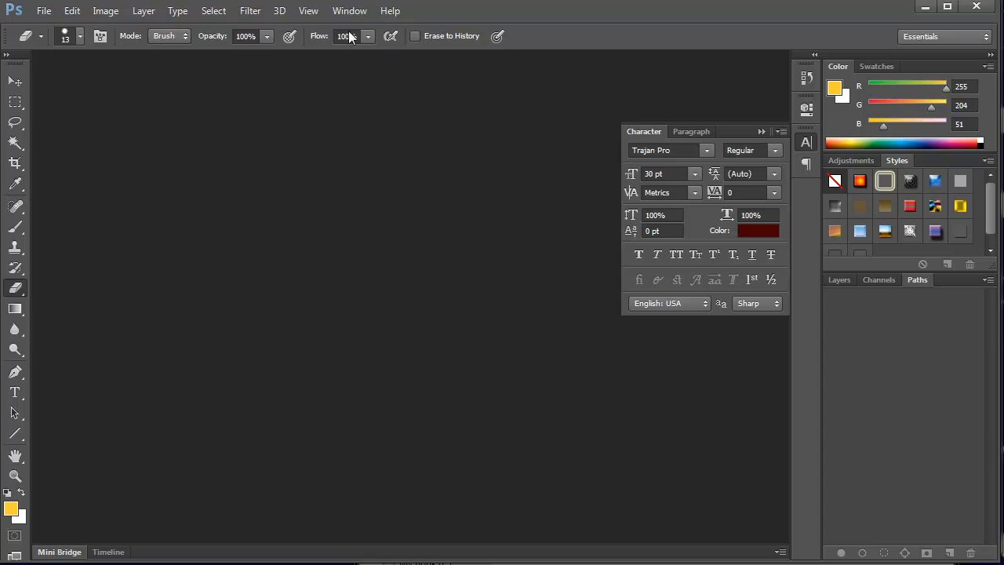
pyautogui.click(340, 10)
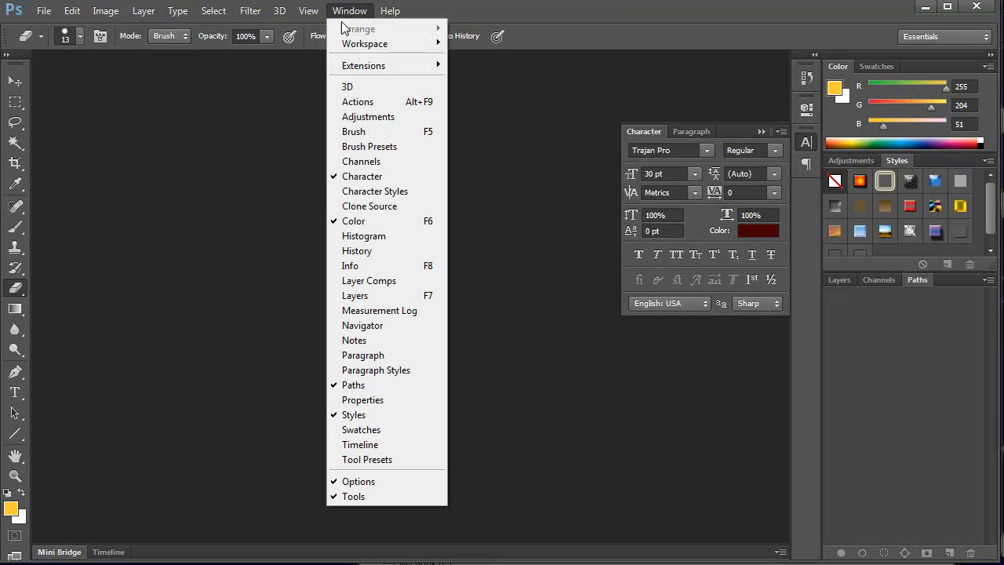
pyautogui.click(394, 178)
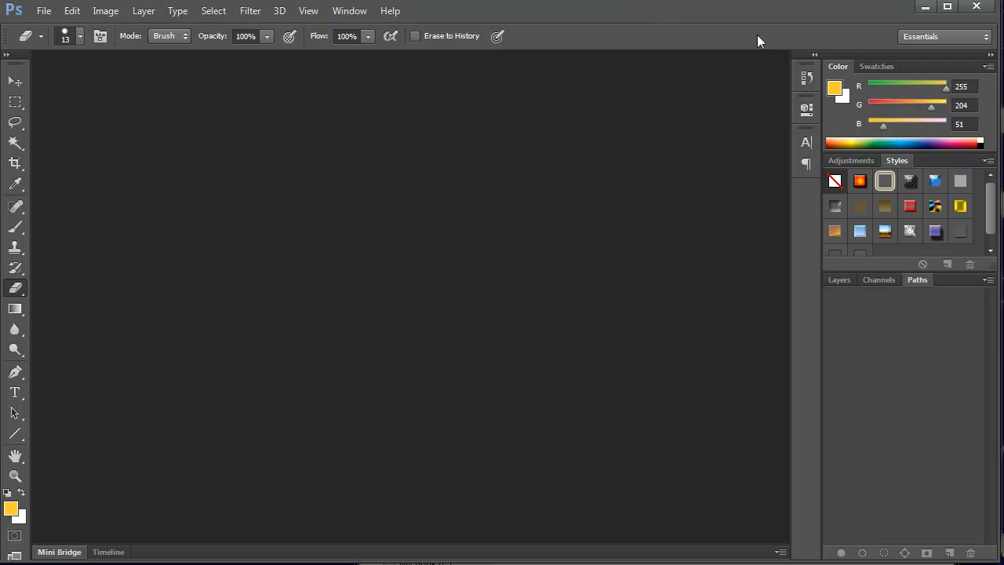
# - Toggle the toolbox between two columns and one, and expand and recollapse the dock holding History, Properties and Character
pyautogui.click(6, 58)
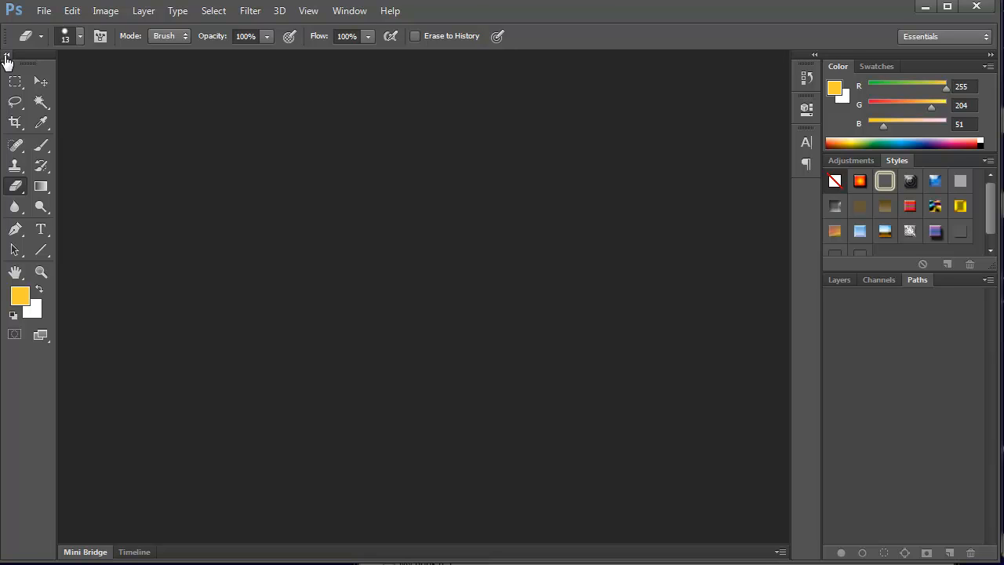
pyautogui.click(6, 58)
pyautogui.click(6, 57)
pyautogui.click(6, 57)
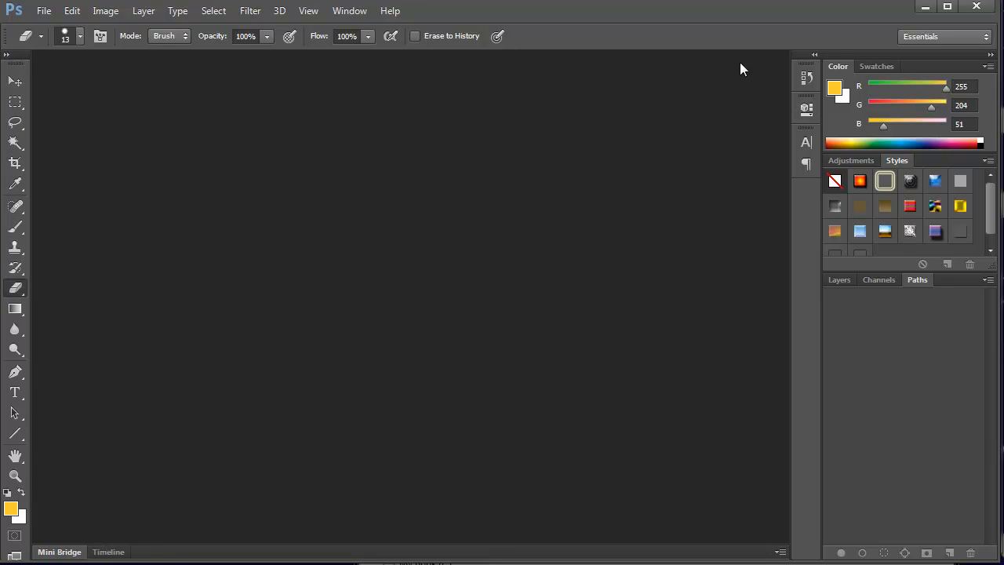
pyautogui.click(815, 56)
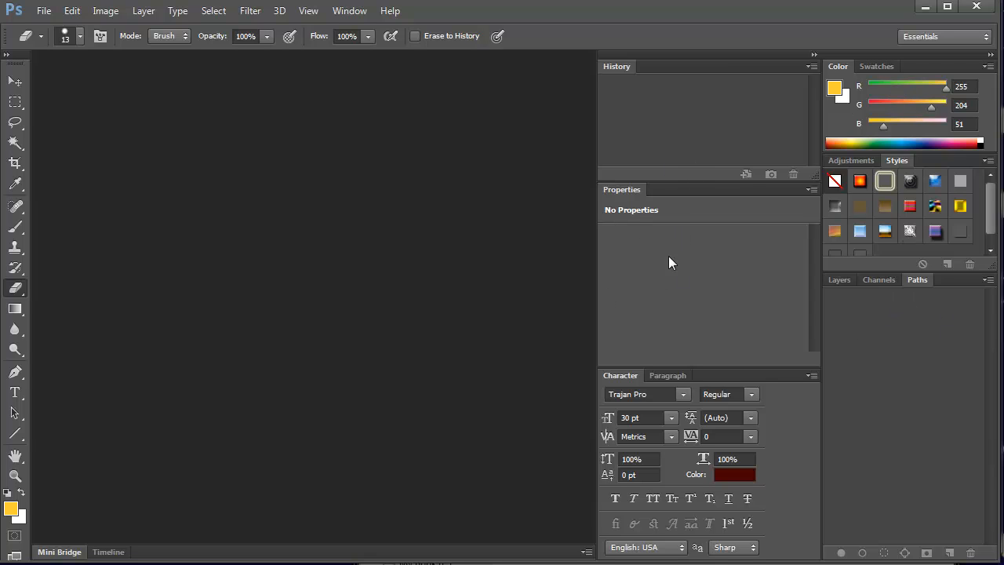
pyautogui.click(814, 56)
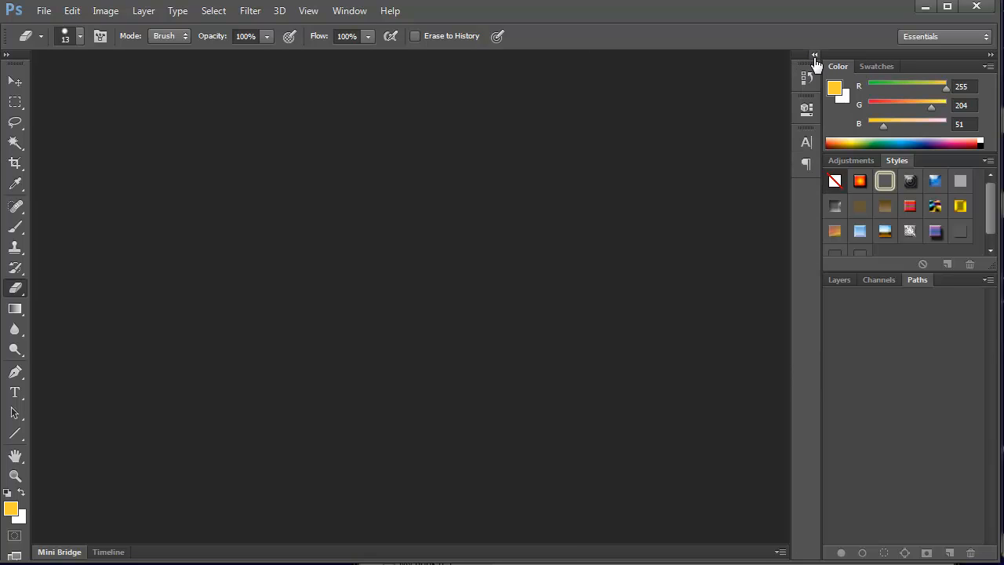
# - Collapse the dock holding Color, Styles and Paths down to bare icons, and widen it back to full panels
pyautogui.click(991, 56)
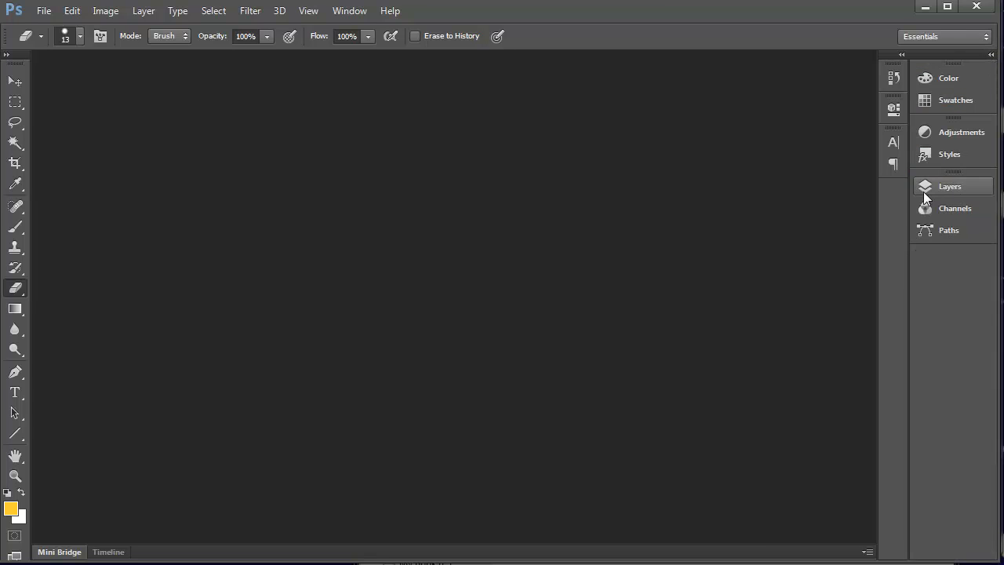
pyautogui.moveTo(922, 192)
pyautogui.mouseDown()
pyautogui.moveTo(981, 203)
pyautogui.moveTo(908, 201)
pyautogui.mouseUp()
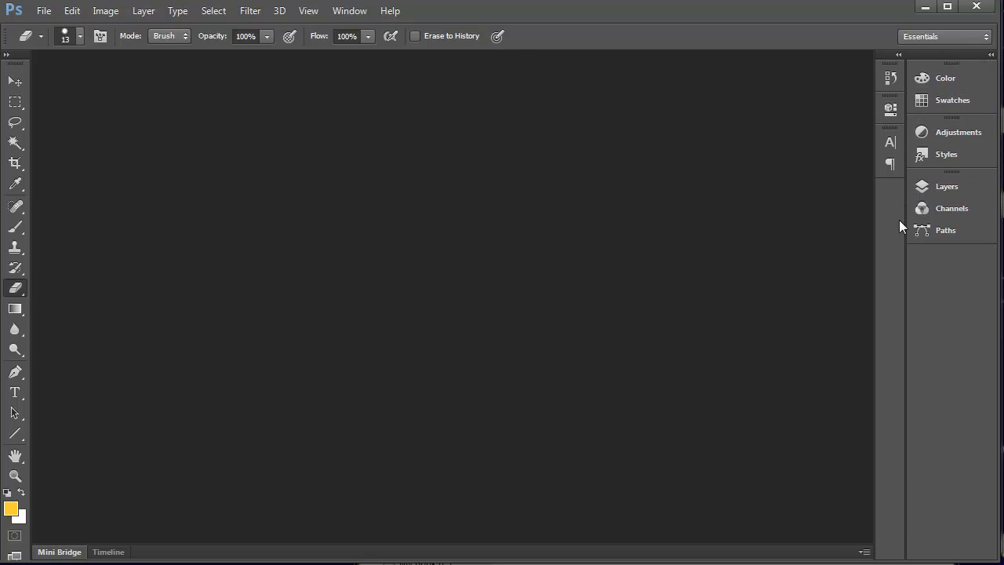
pyautogui.moveTo(904, 226); pyautogui.dragTo(967, 227)
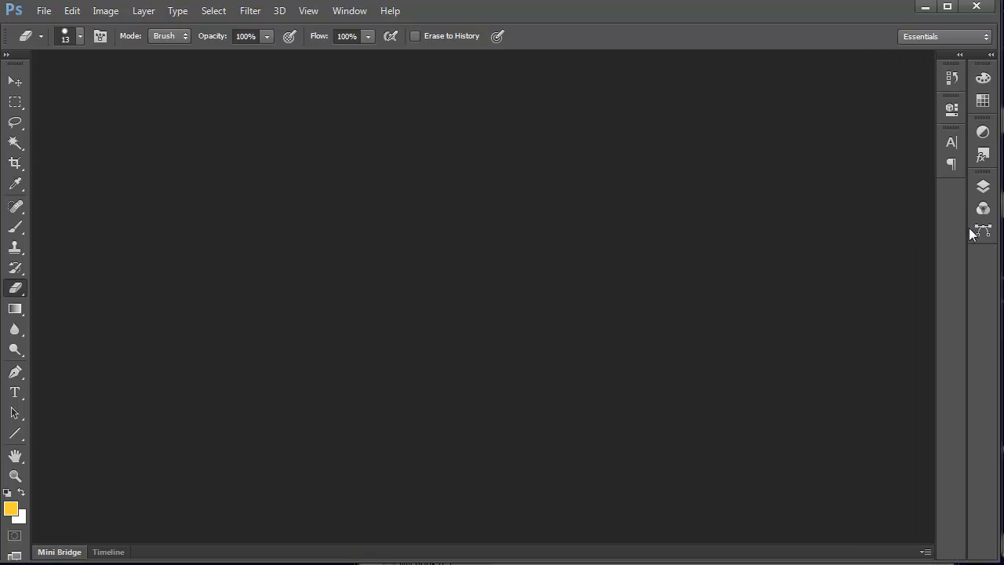
pyautogui.moveTo(968, 224); pyautogui.dragTo(824, 224)
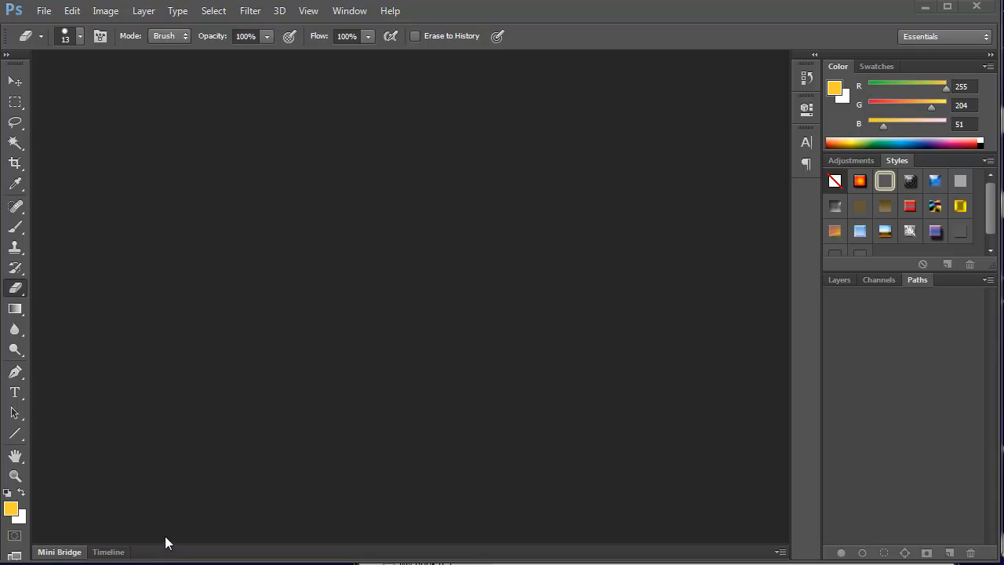
# - Expand the Mini Bridge and Timeline group, view both panels, and reduce the group's height with Mini Bridge shown
pyautogui.click(782, 553)
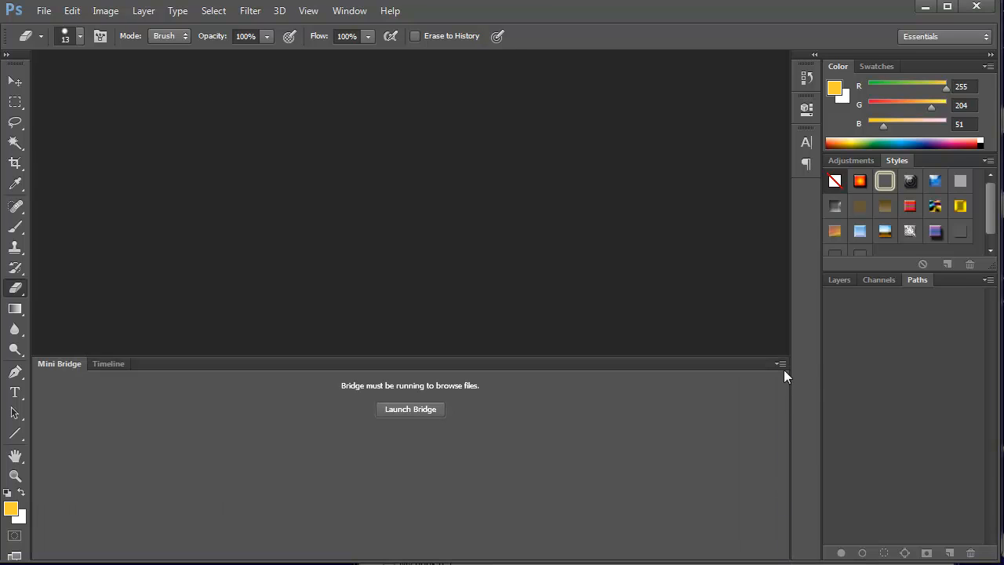
pyautogui.click(109, 363)
pyautogui.click(52, 363)
pyautogui.moveTo(617, 352); pyautogui.dragTo(567, 474)
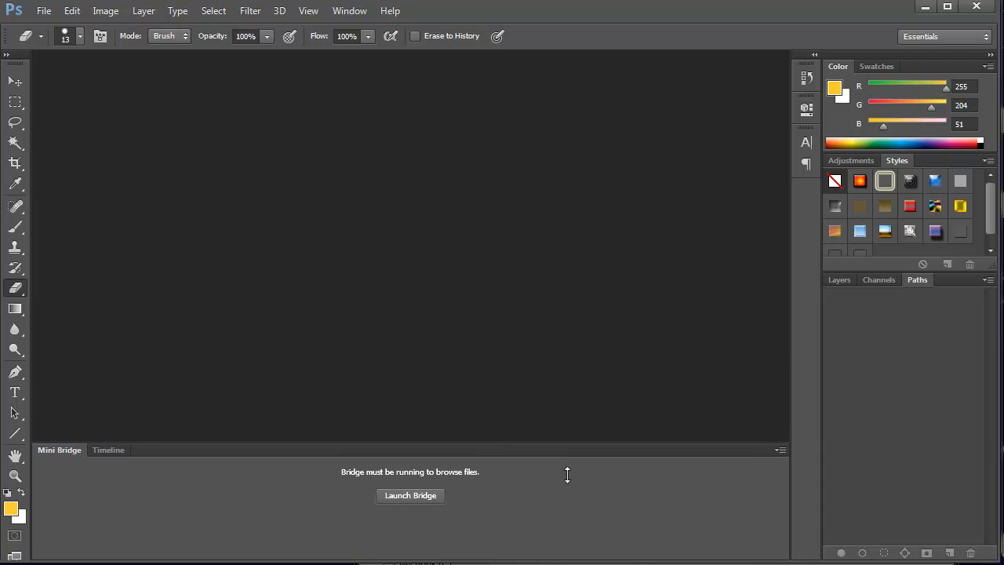